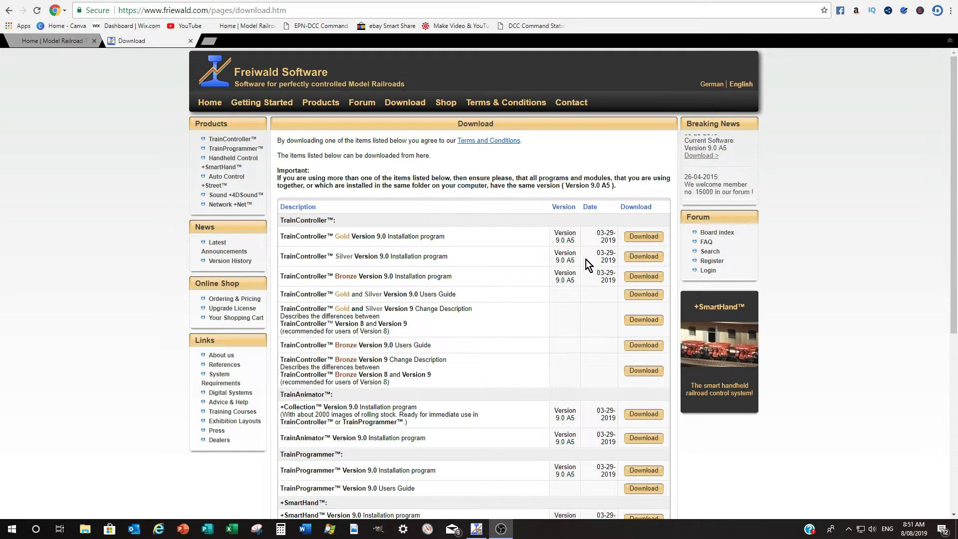
Scroll the Freiwald Download page down to the +SmartHand Version 9.0 downloads.
{"action": "scroll", "coordinate": [586, 260], "scroll_direction": "down", "scroll_amount": 2}
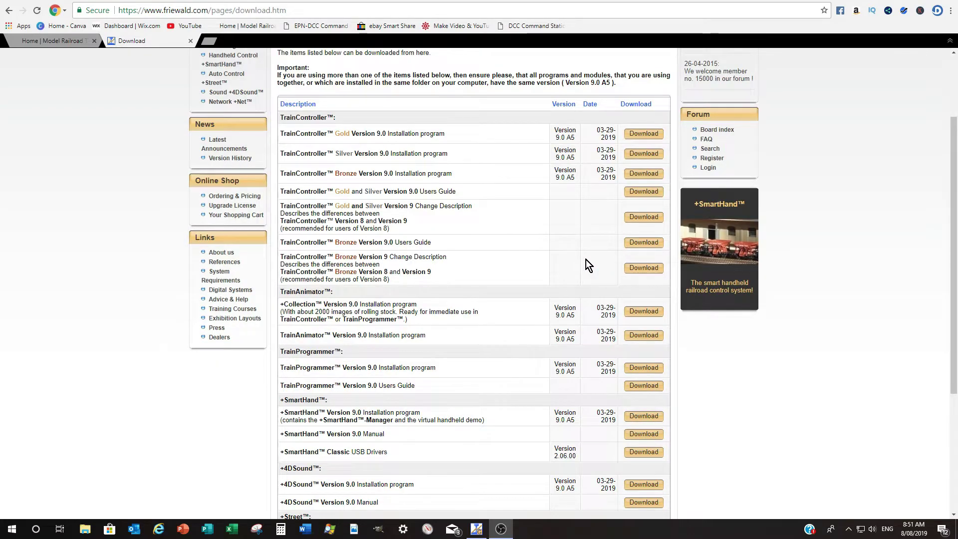
{"action": "scroll", "coordinate": [585, 259], "scroll_direction": "down", "scroll_amount": 1}
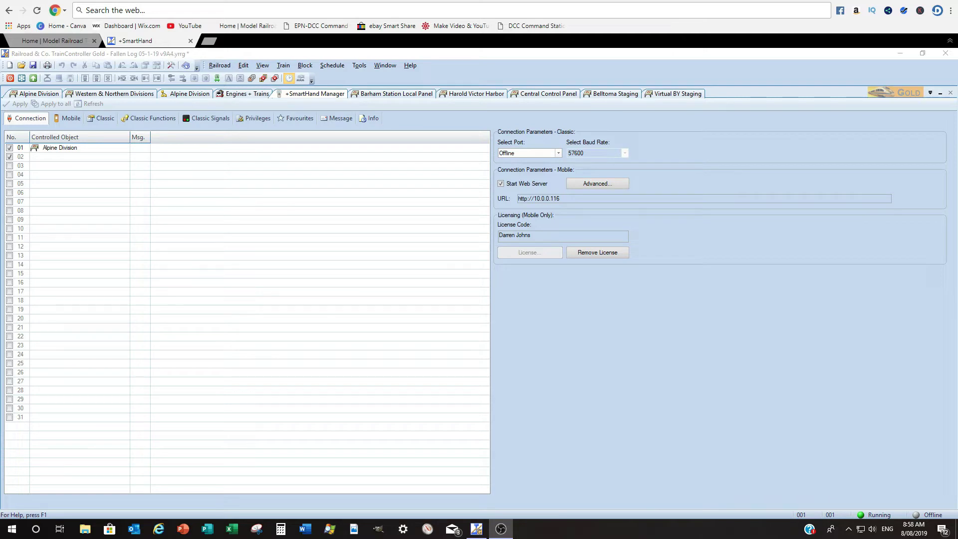
{"action": "left_click", "coordinate": [369, 94]}
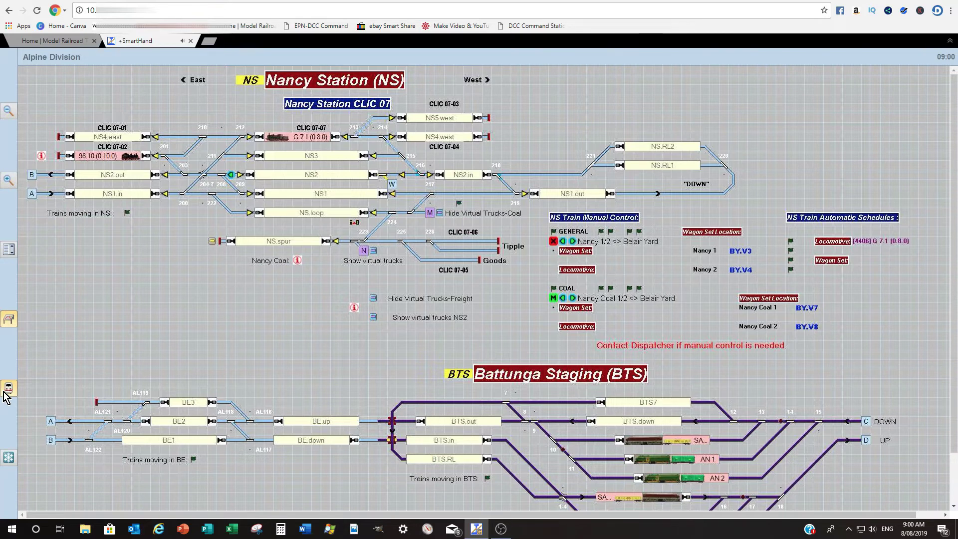
Switch +SmartHand from the panel list to the locomotive throttle with its speedometer.
{"action": "left_click", "coordinate": [12, 248]}
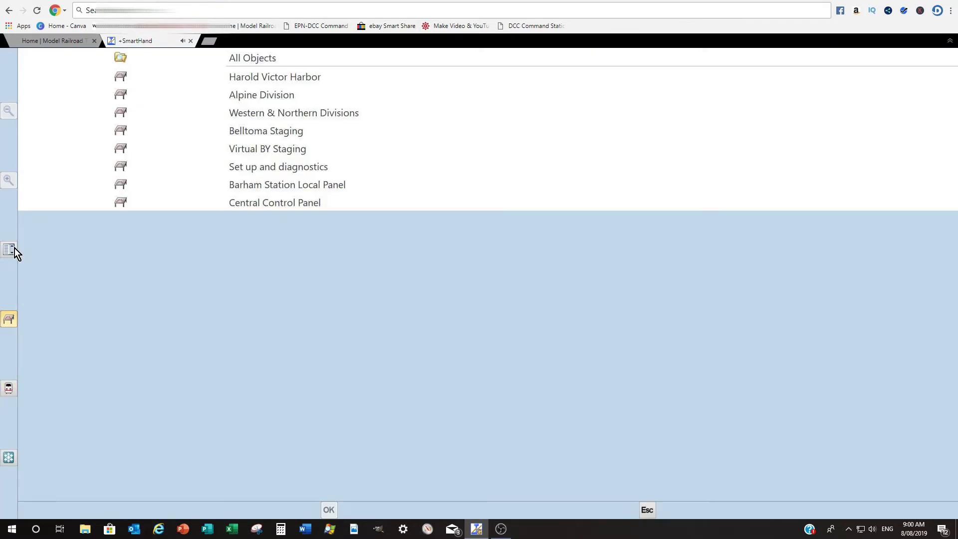
{"action": "left_click", "coordinate": [8, 391]}
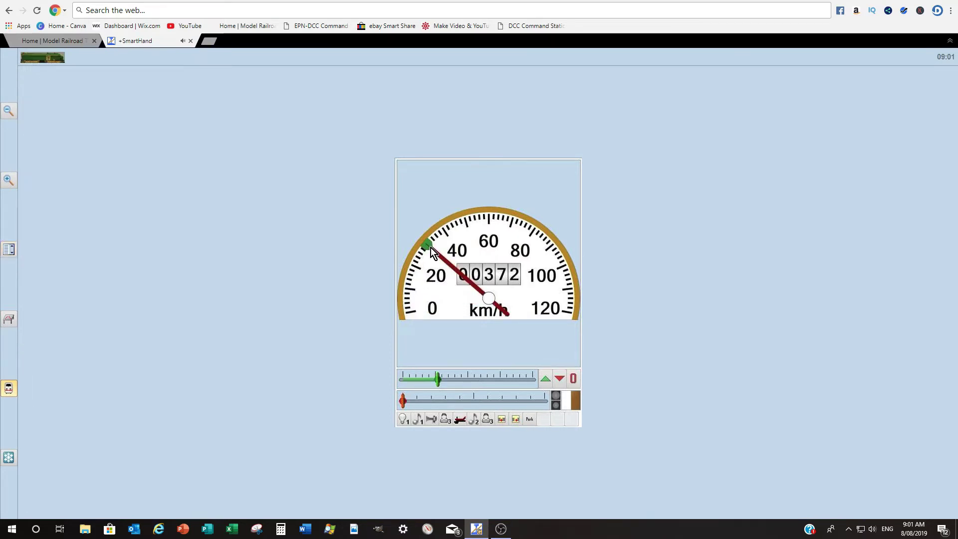
Run the locomotive to about 45, then 65, then 35 km/h, and return to the Alpine Division switchboard.
{"action": "left_click_drag", "start_coordinate": [430, 248], "coordinate": [456, 229]}
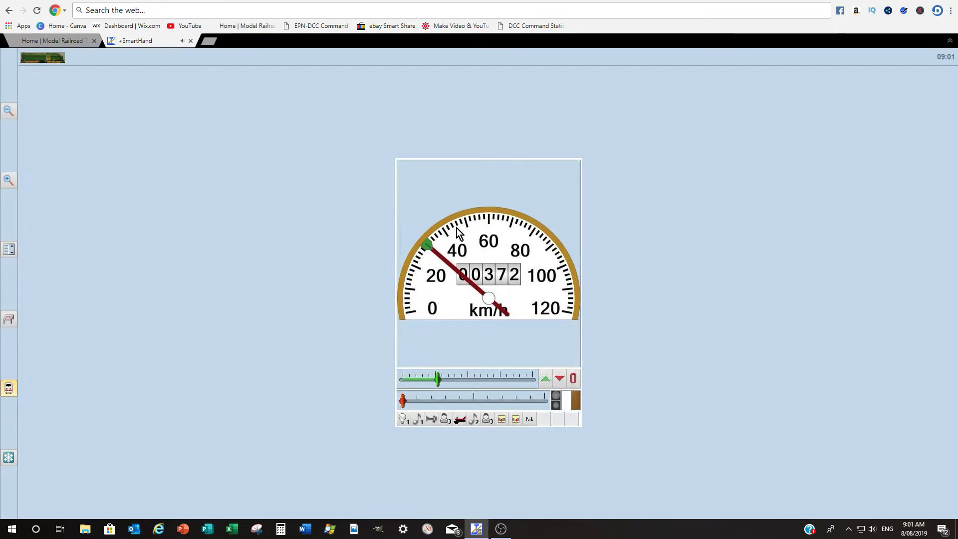
{"action": "left_click", "coordinate": [546, 382]}
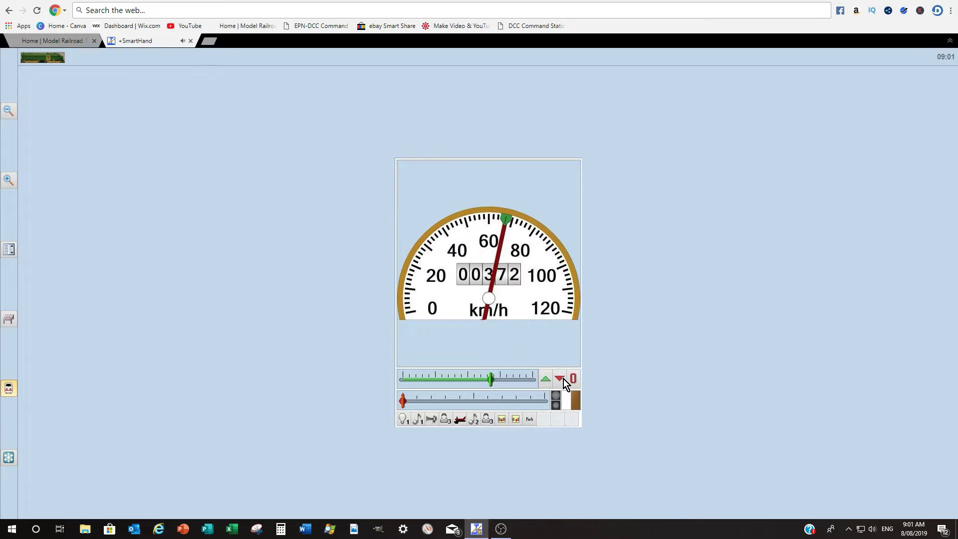
{"action": "left_click", "coordinate": [561, 379]}
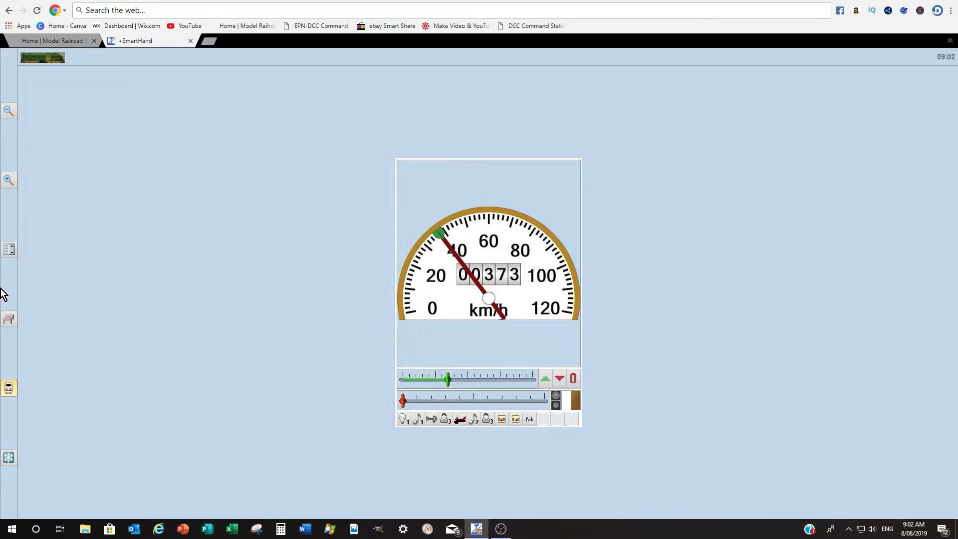
{"action": "left_click", "coordinate": [8, 319]}
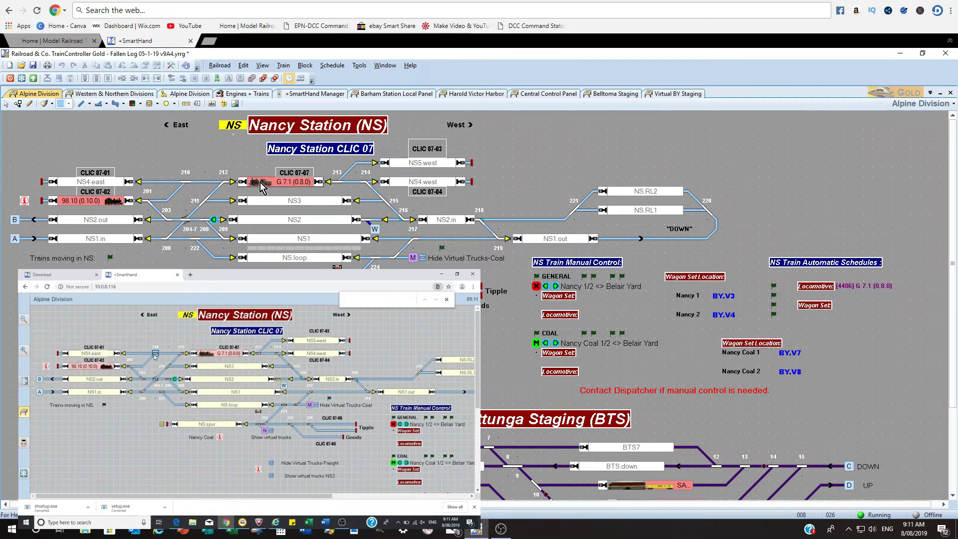
Move train G 7.1 into NS3 and back to NS4, then route 98.10 into NS2.
{"action": "left_click", "coordinate": [259, 181]}
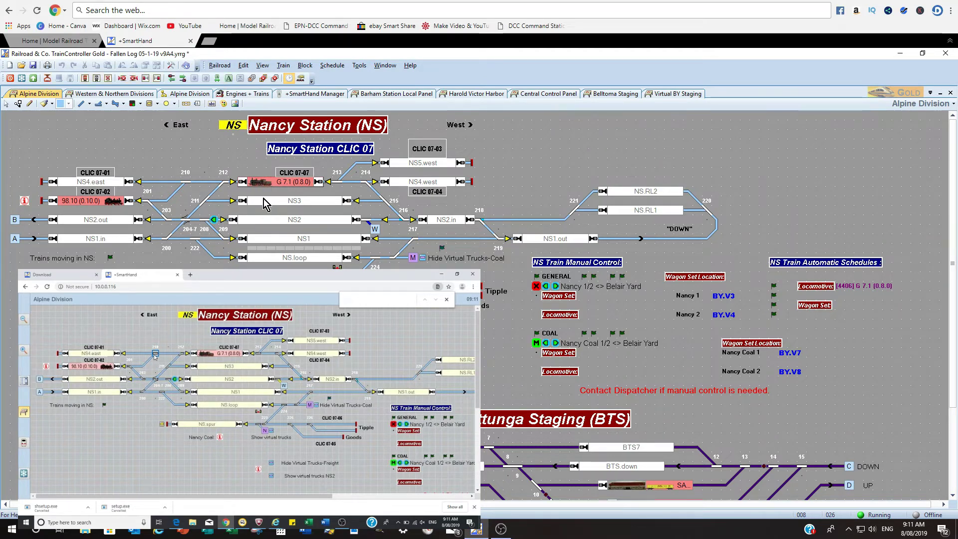
{"action": "left_click", "coordinate": [263, 198]}
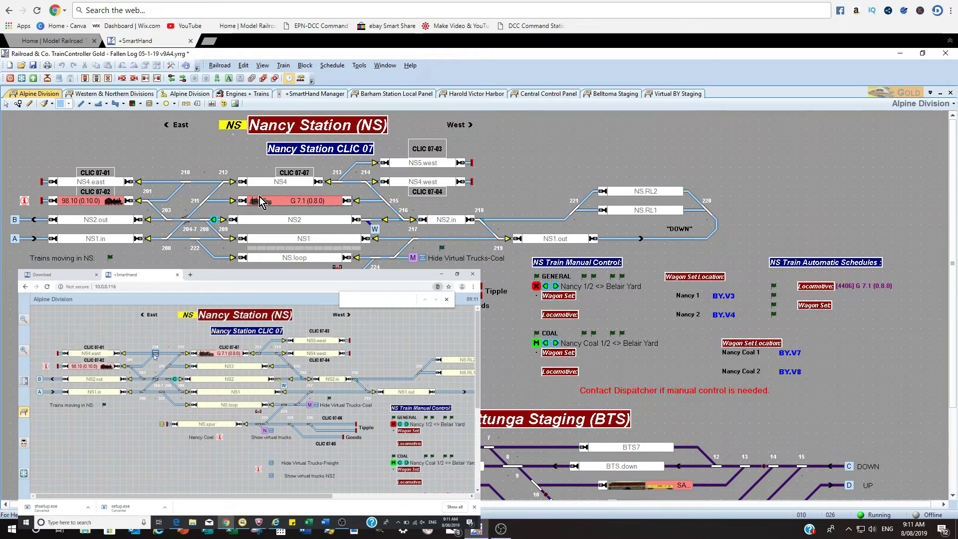
{"action": "left_click_drag", "start_coordinate": [259, 201], "coordinate": [159, 197]}
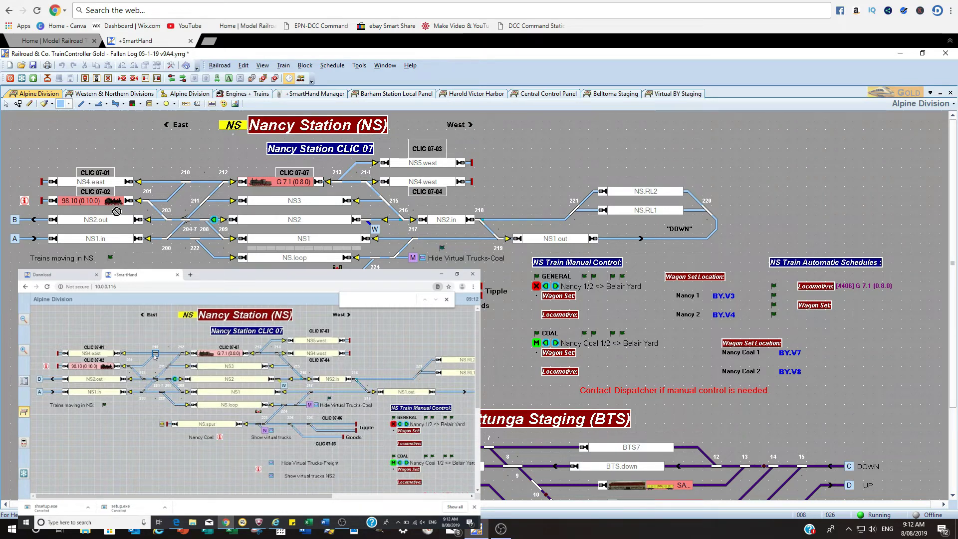
{"action": "left_click", "coordinate": [181, 380]}
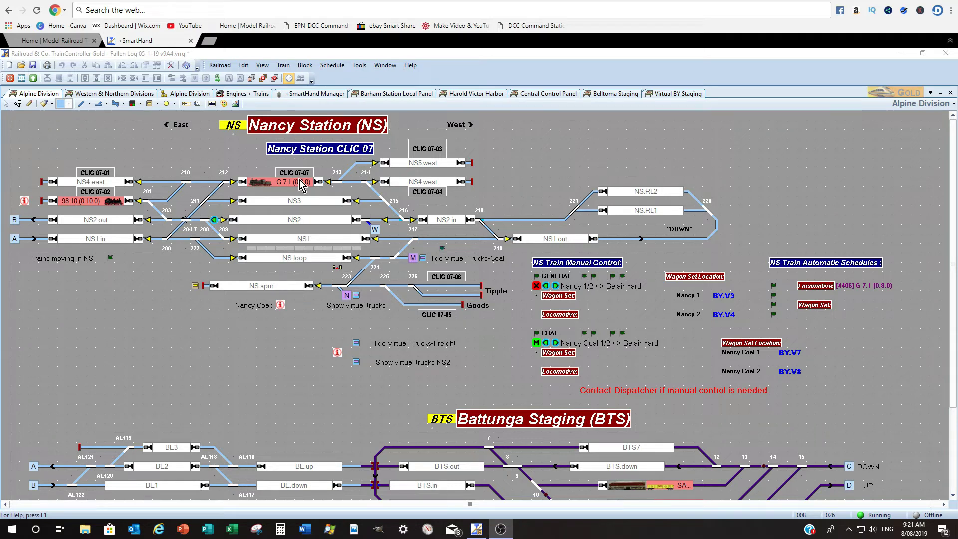
Try dragging train G 7.1 toward the NS2 route, then bring TrainController's +SmartHand connection page forward.
{"action": "left_click_drag", "start_coordinate": [302, 184], "coordinate": [327, 213]}
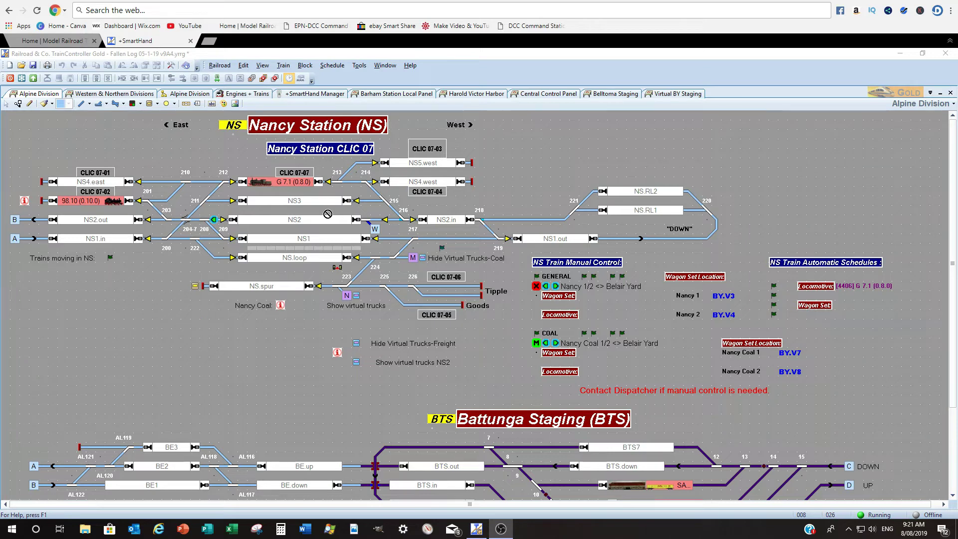
{"action": "left_click_drag", "start_coordinate": [328, 213], "coordinate": [418, 217]}
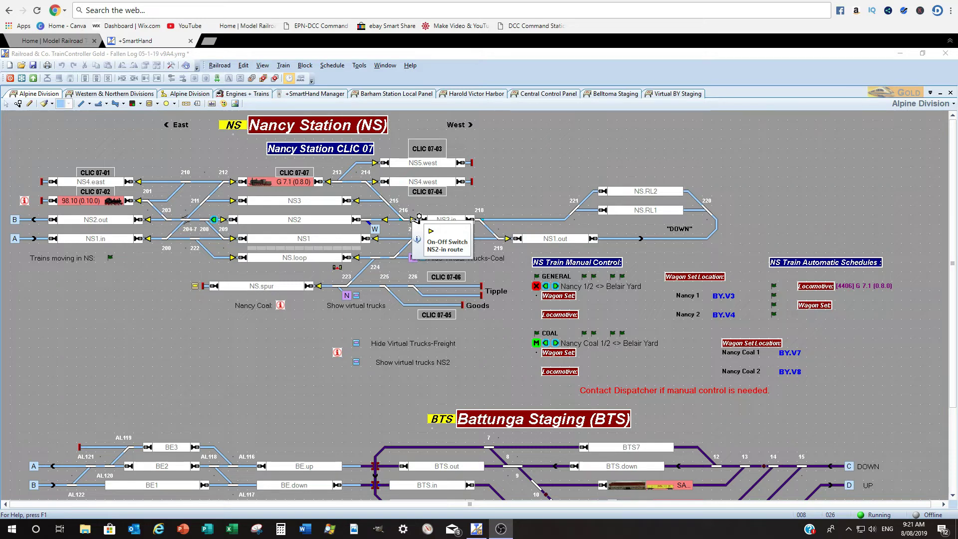
{"action": "left_click_drag", "start_coordinate": [418, 218], "coordinate": [357, 317]}
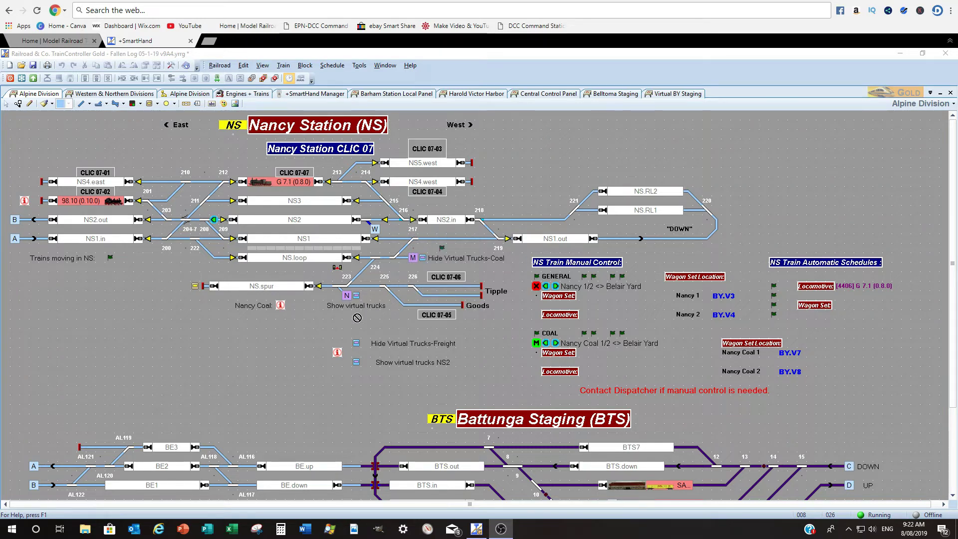
{"action": "left_click", "coordinate": [578, 241]}
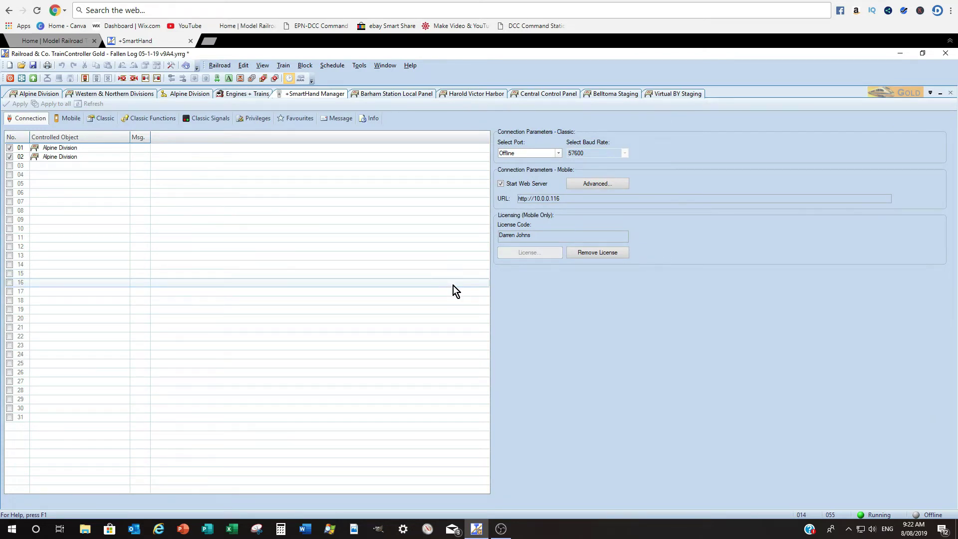
Show the +SmartHand Manager Mobile settings for general, train view and switchboard view.
{"action": "left_click", "coordinate": [68, 122]}
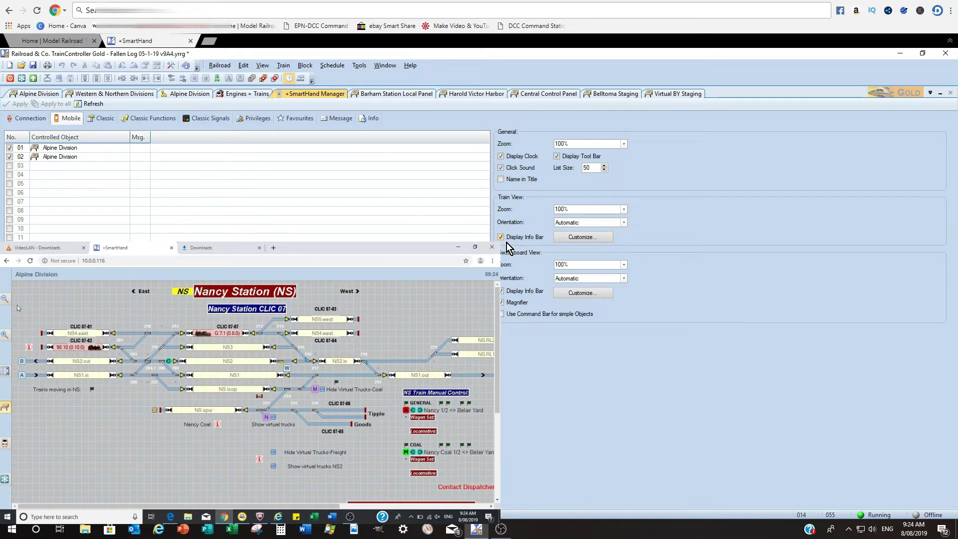
Check the Favourites object types, then bring up Customize Switchboard from the Mobile settings.
{"action": "left_click", "coordinate": [296, 118]}
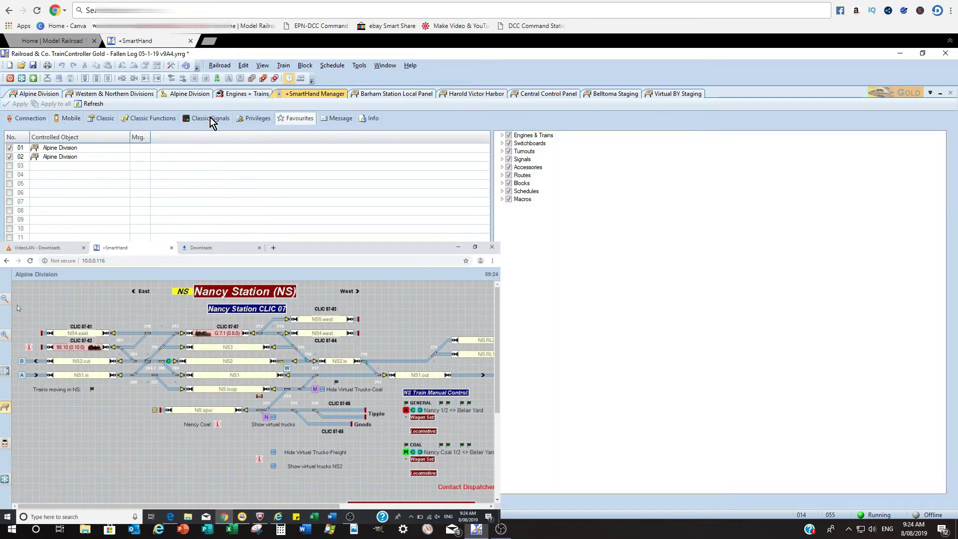
{"action": "left_click", "coordinate": [68, 119]}
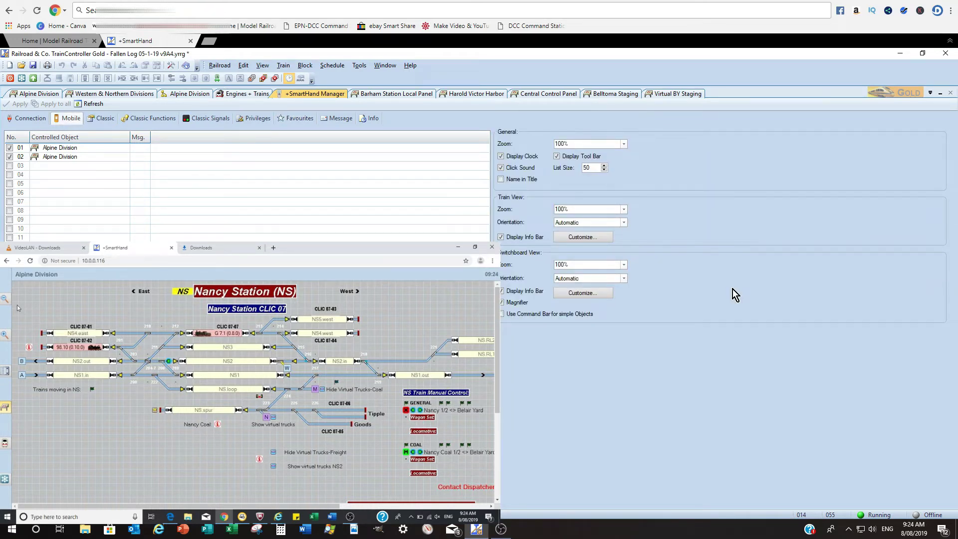
{"action": "left_click", "coordinate": [581, 293]}
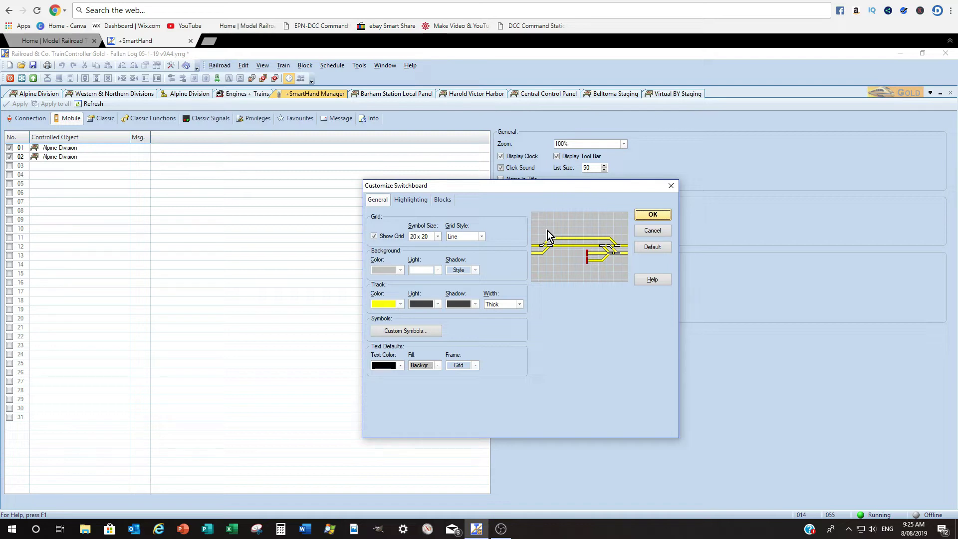
Review the Customize Switchboard Highlighting options, then the Blocks and train display options.
{"action": "key", "text": "ctrl+Tab"}
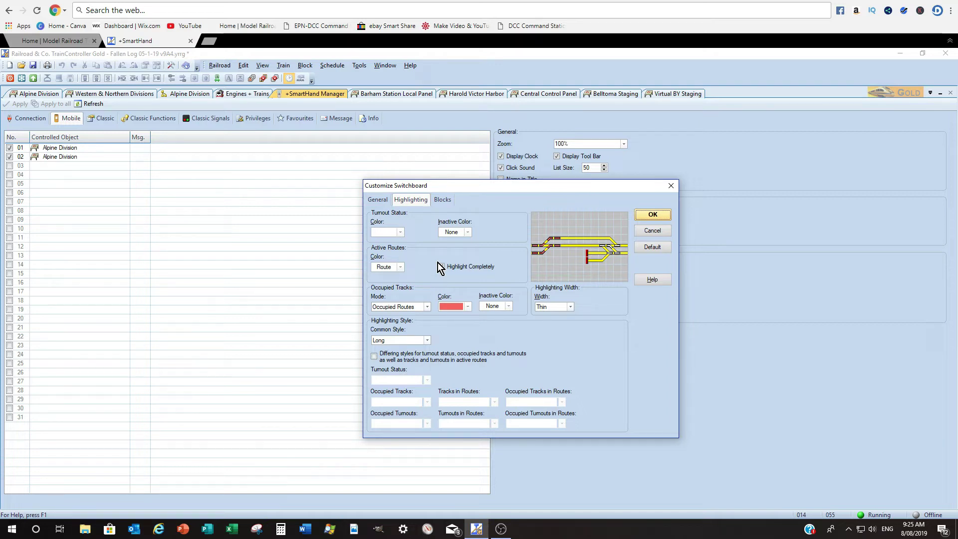
{"action": "key", "text": "ctrl+Tab"}
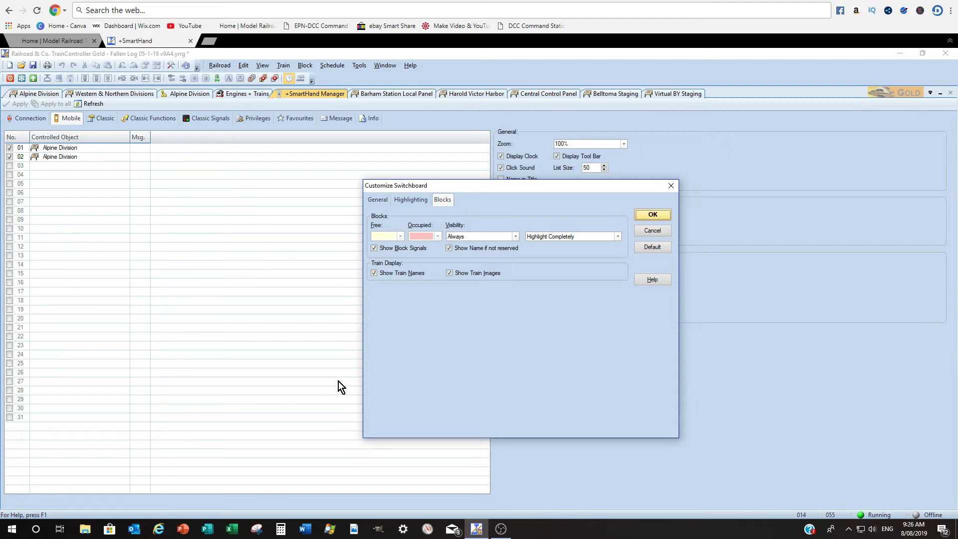
Go back to the General tab and set the switchboard background colour to black.
{"action": "key", "text": "ctrl+Tab"}
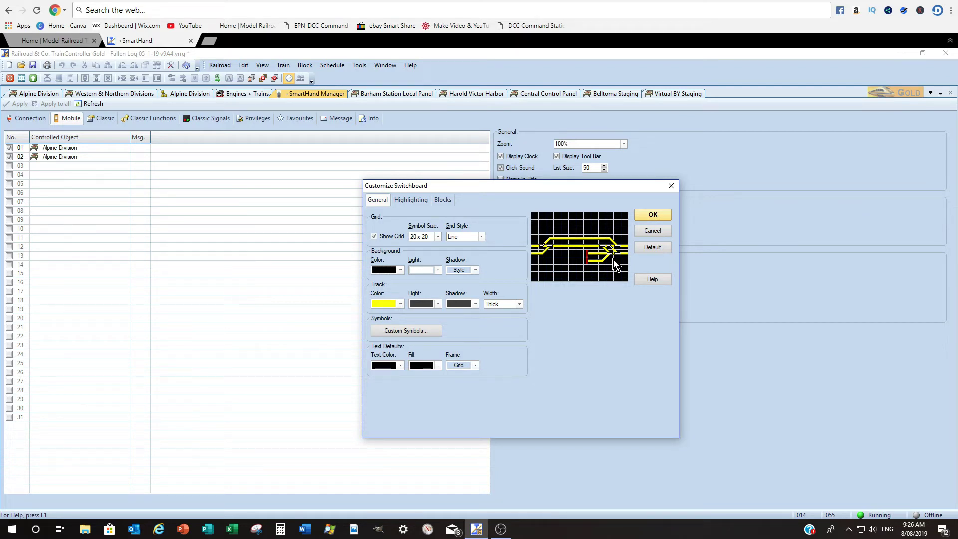
Confirm the black switchboard background so the browser shows Nancy Station on black.
{"action": "key", "text": "Return"}
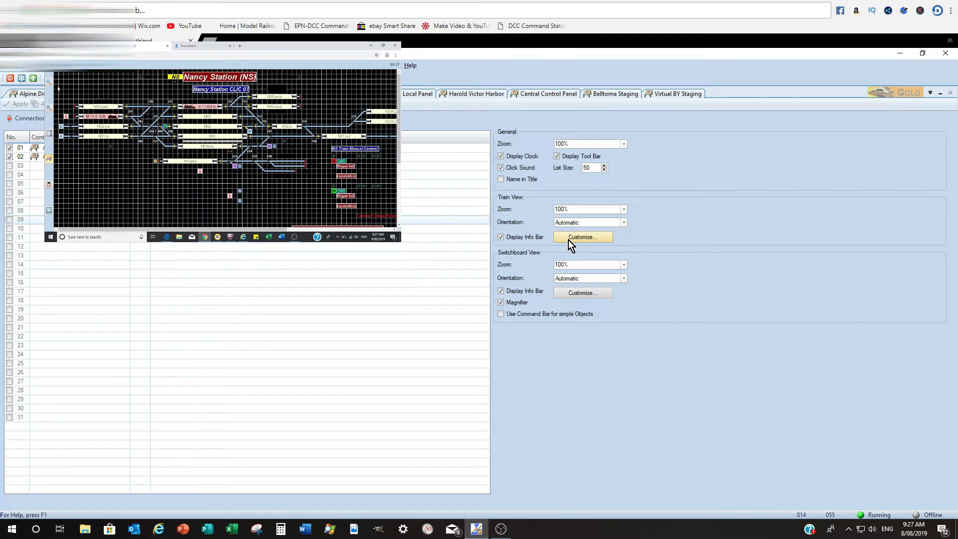
Open the switchboard customization settings, then close them without making changes.
{"action": "left_click", "coordinate": [587, 295]}
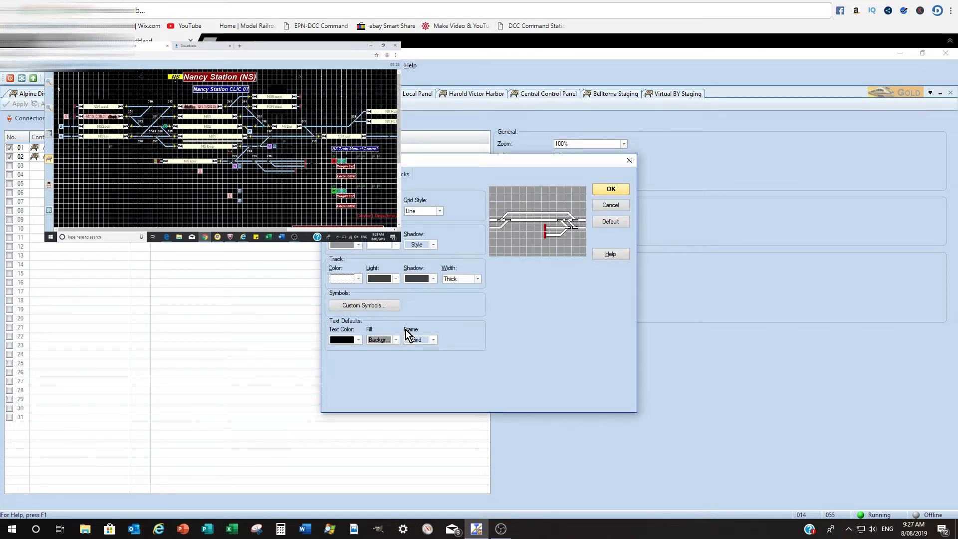
{"action": "key", "text": "Escape"}
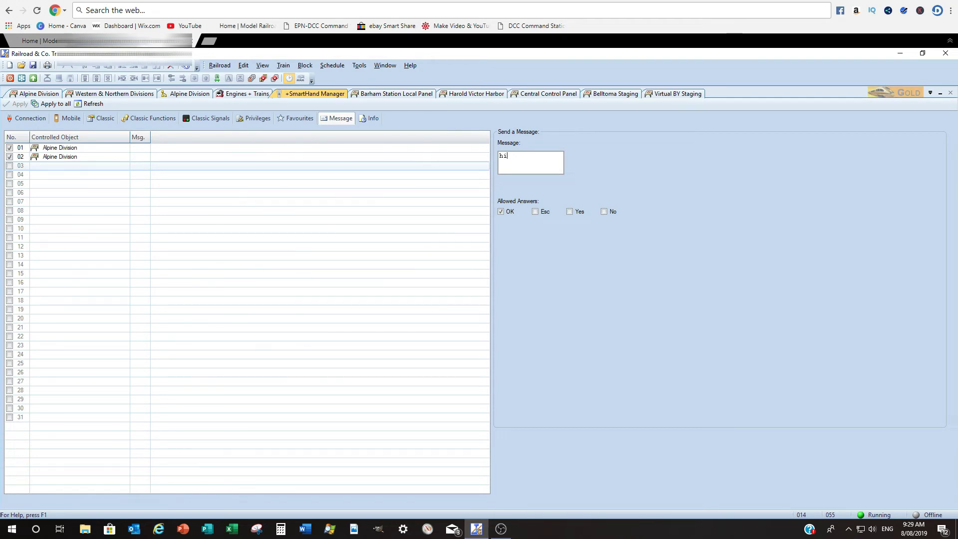
Complete the message as 'hi dispatcher' and allow Yes as an answer.
{"action": "type", "text": "dispatcher"}
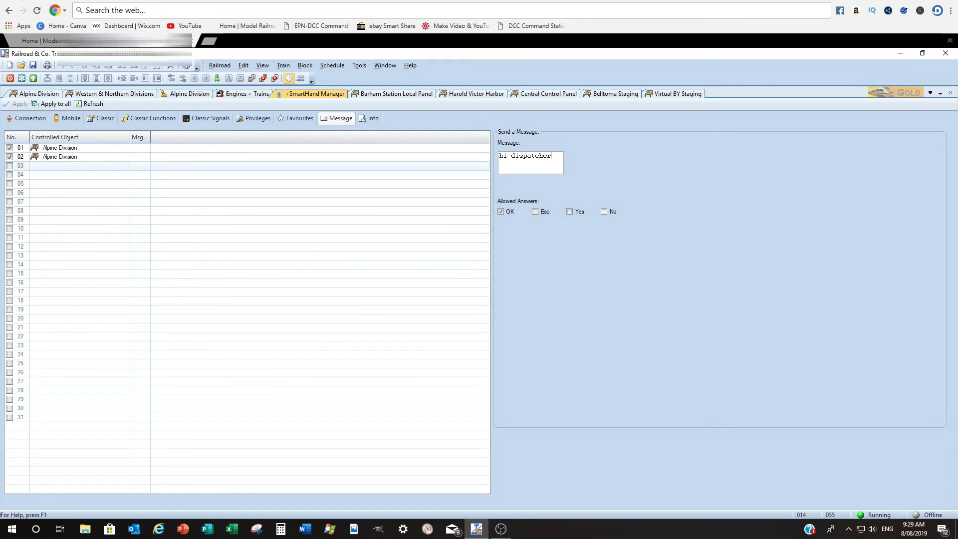
{"action": "key", "text": "Tab"}
{"action": "key", "text": "Tab"}
{"action": "key", "text": "Tab"}
{"action": "key", "text": "space"}
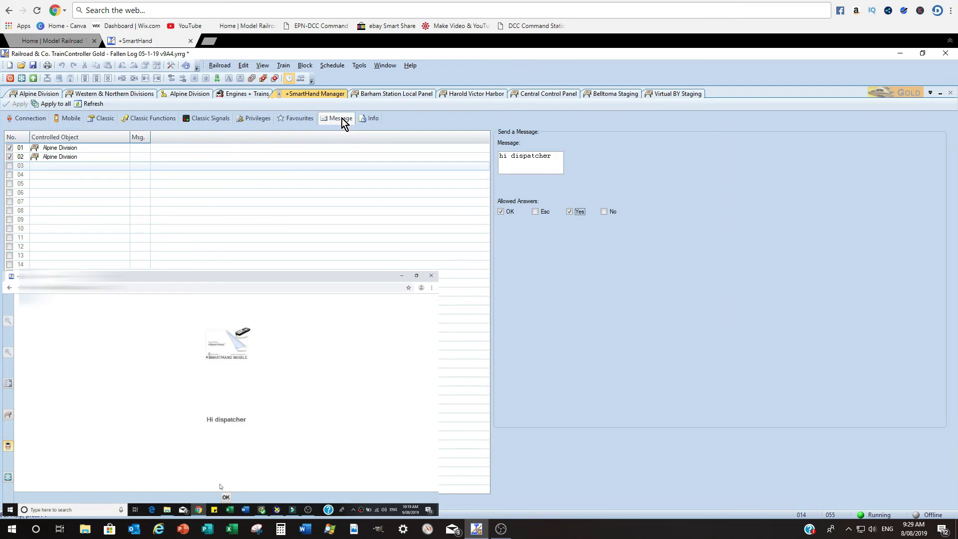
Refresh the message status to see handheld 02's OK reply, then show the Classic Signals settings.
{"action": "left_click", "coordinate": [87, 105]}
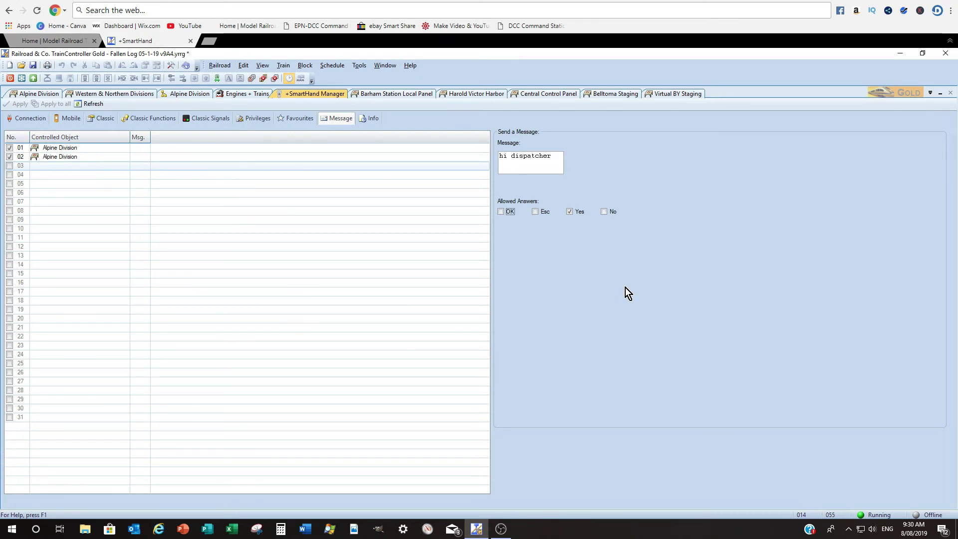
{"action": "left_click", "coordinate": [557, 156]}
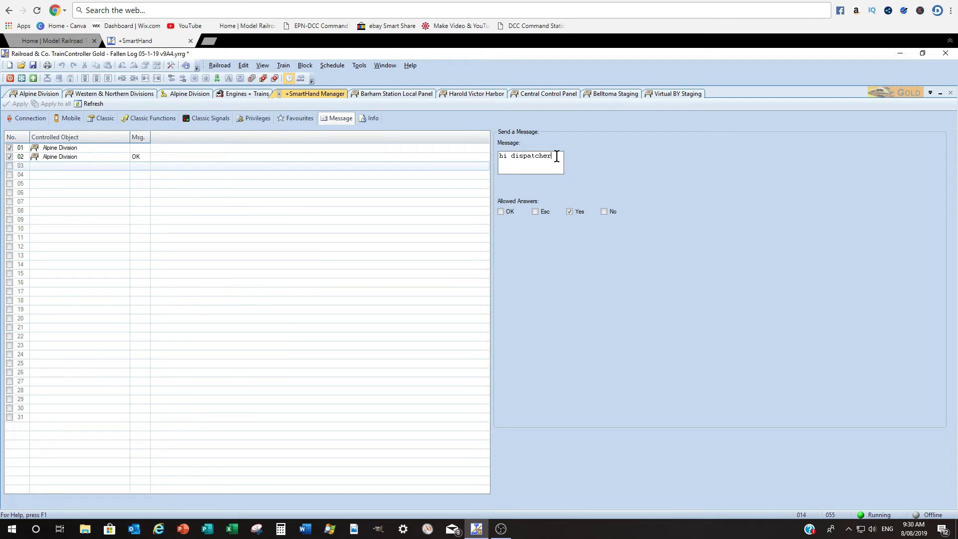
{"action": "left_click", "coordinate": [206, 118]}
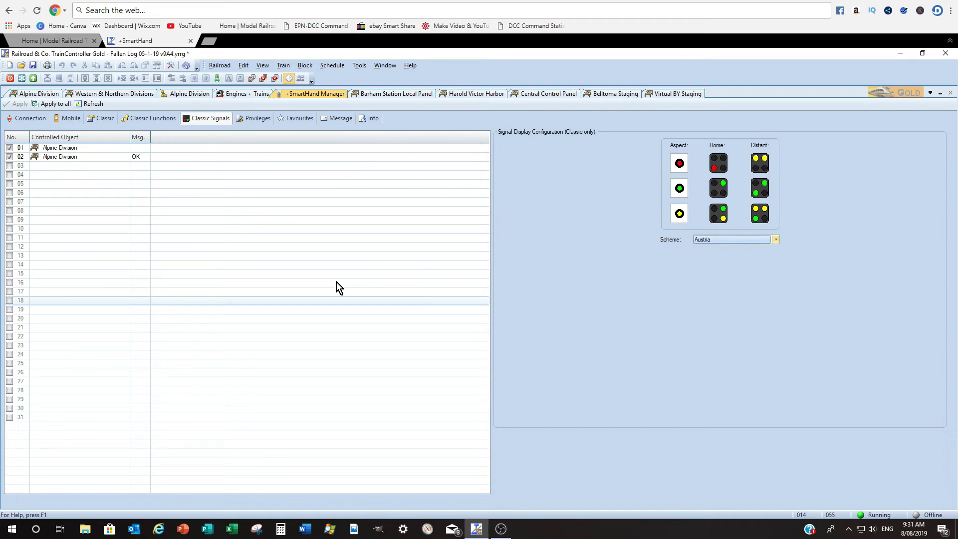
Change the signal scheme from Austria to Custom and open the Privileges settings.
{"action": "left_click", "coordinate": [695, 164]}
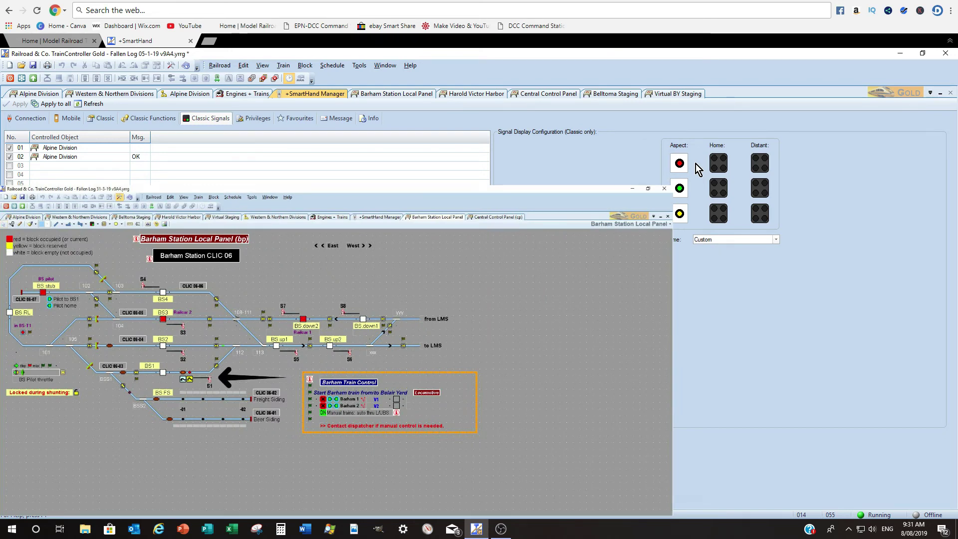
{"action": "left_click", "coordinate": [254, 119]}
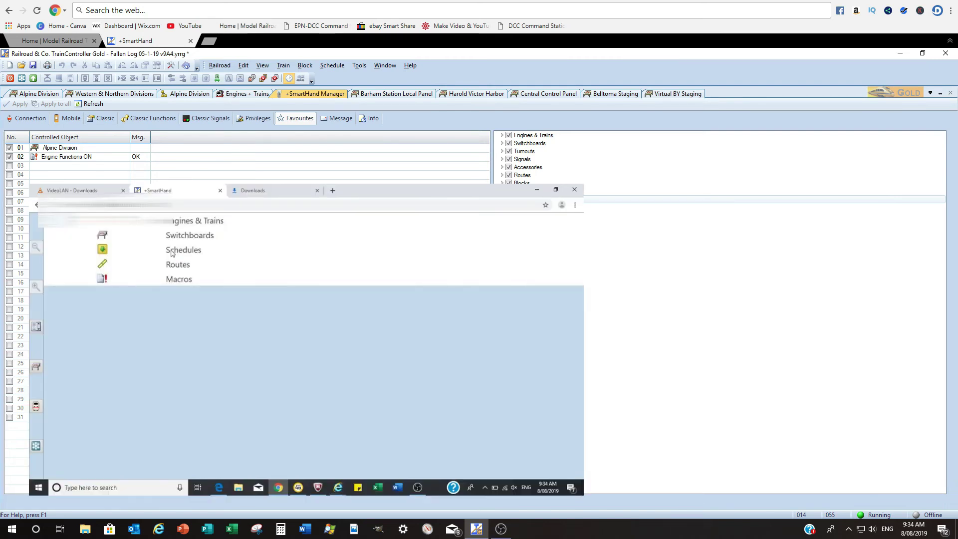
On the browser client, open Schedules and pick BS: (a) BYwest to BS3.
{"action": "left_click", "coordinate": [171, 251]}
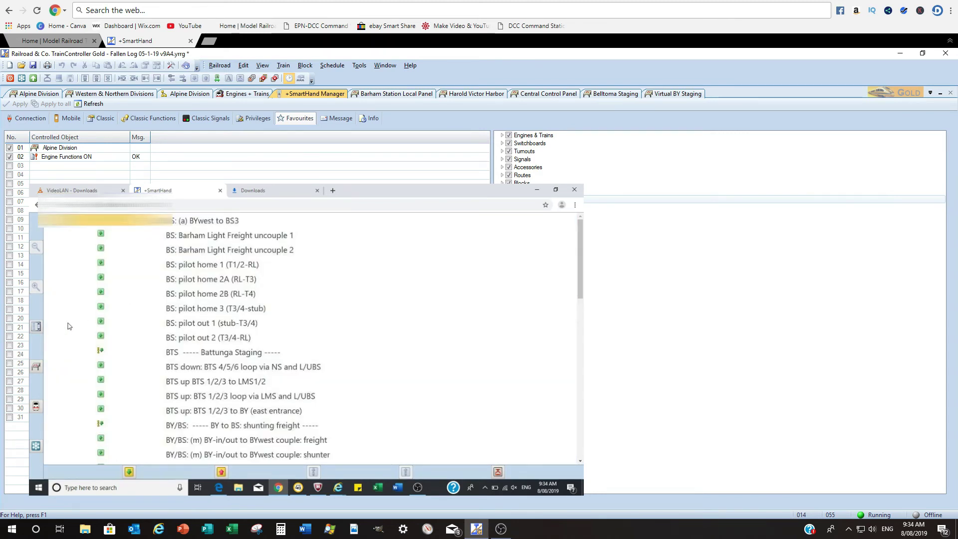
{"action": "left_click", "coordinate": [36, 327]}
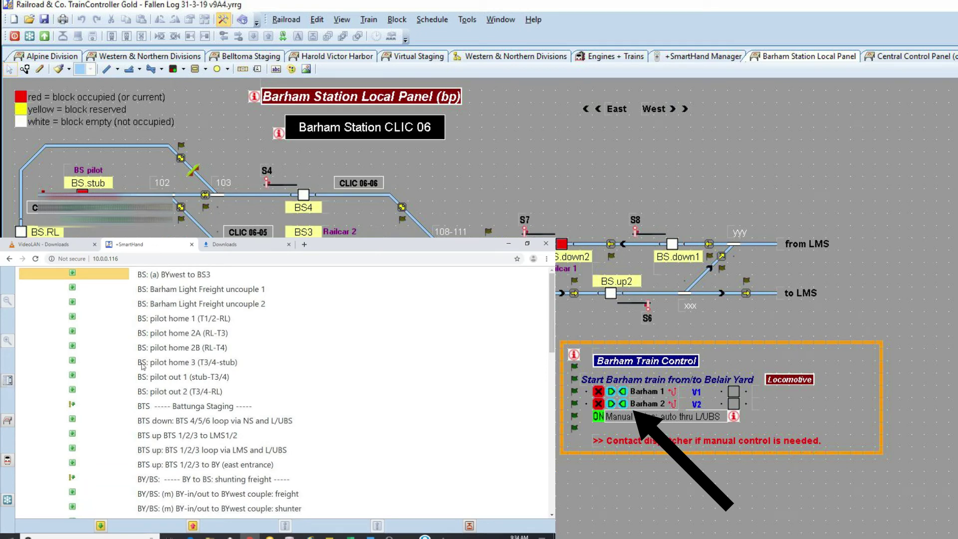
{"action": "left_click_drag", "start_coordinate": [552, 314], "coordinate": [551, 331]}
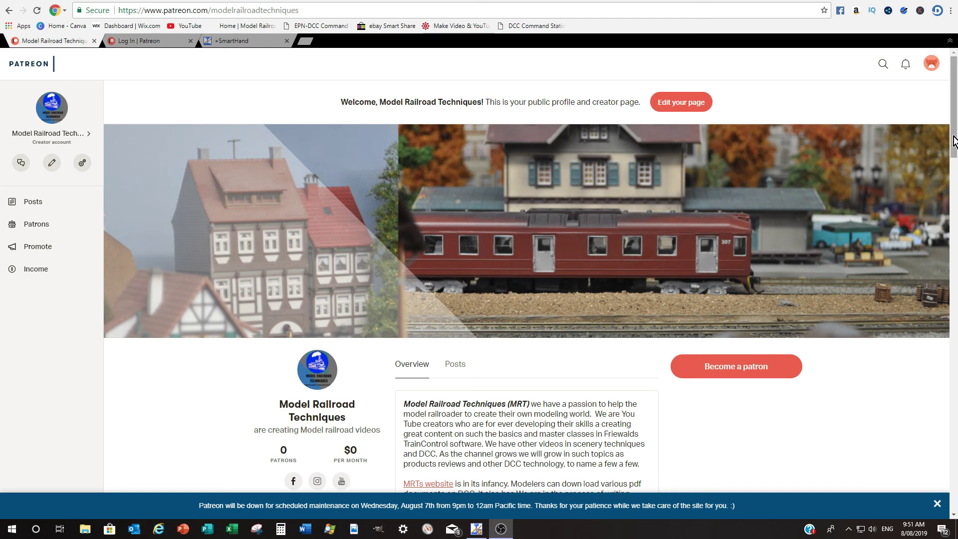
Scroll down the Patreon creator page and back up.
{"action": "scroll", "coordinate": [955, 134], "scroll_direction": "down", "scroll_amount": 2}
{"action": "scroll", "coordinate": [956, 132], "scroll_direction": "up", "scroll_amount": 2}
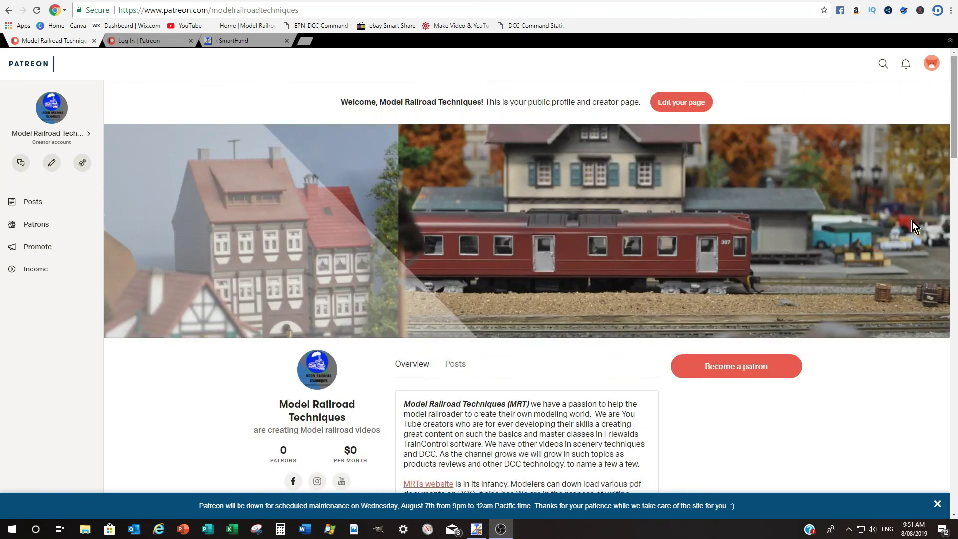